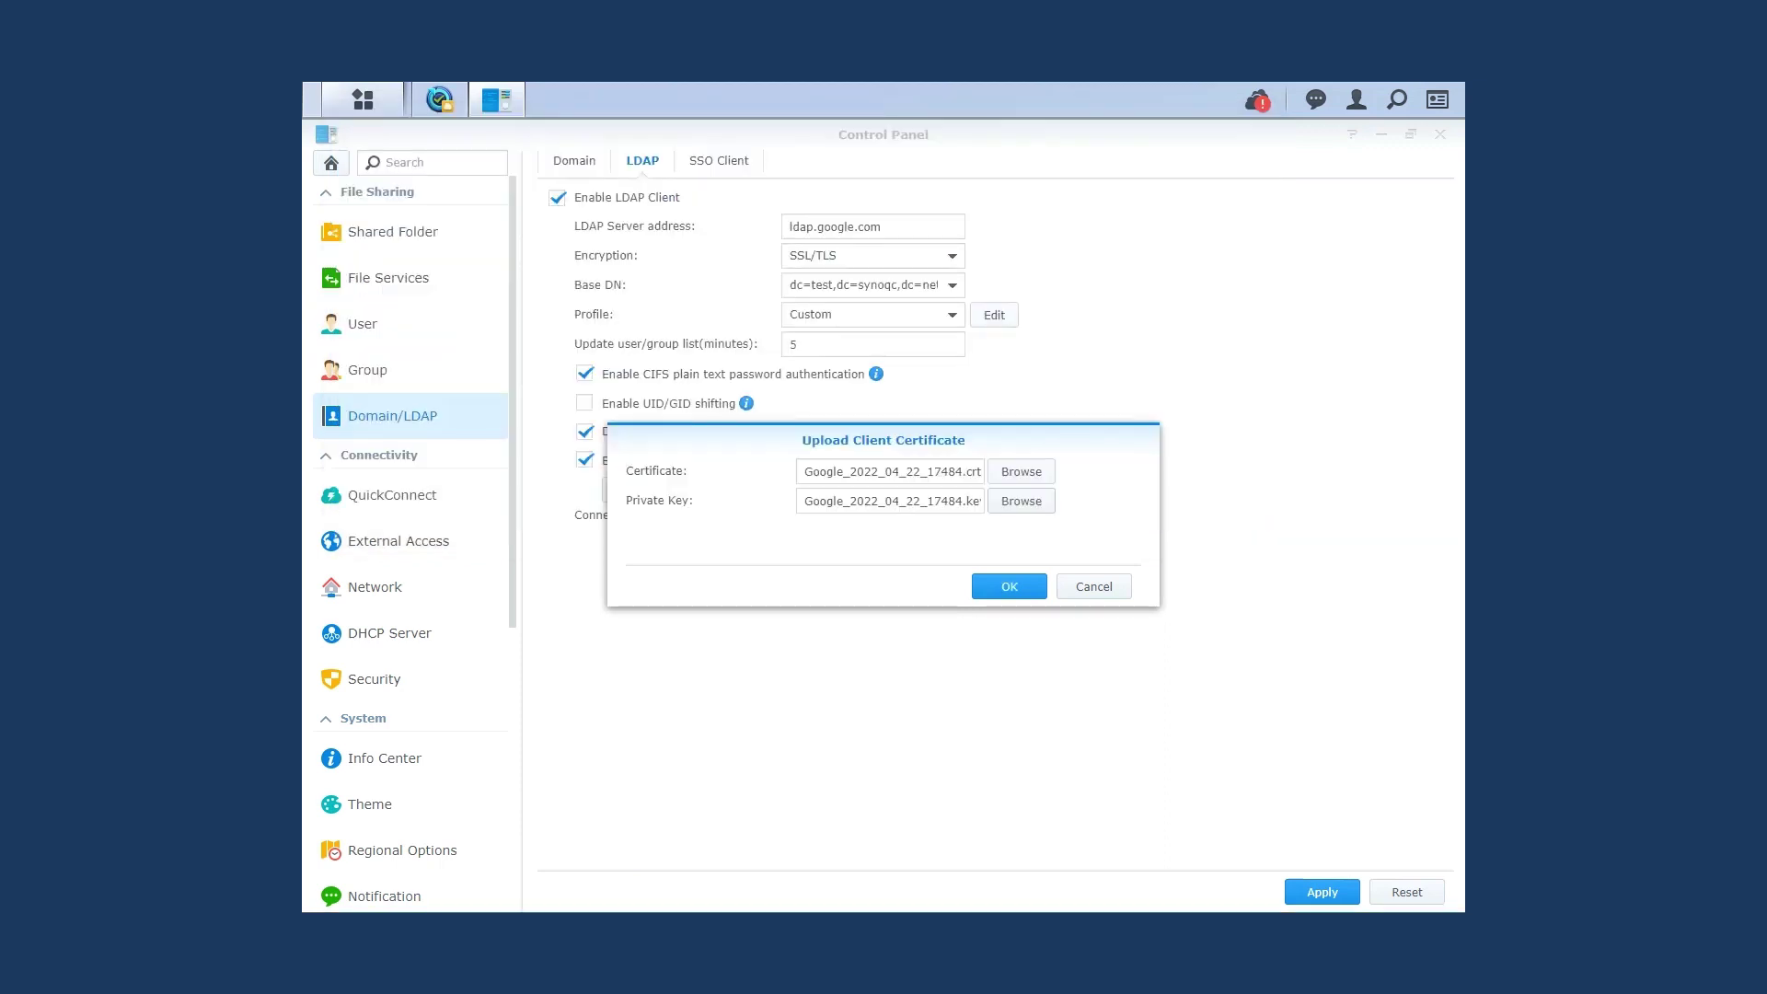
# - Confirm upload of the Google .crt certificate and .key private key as the LDAP client certificate
pyautogui.click(1009, 586)
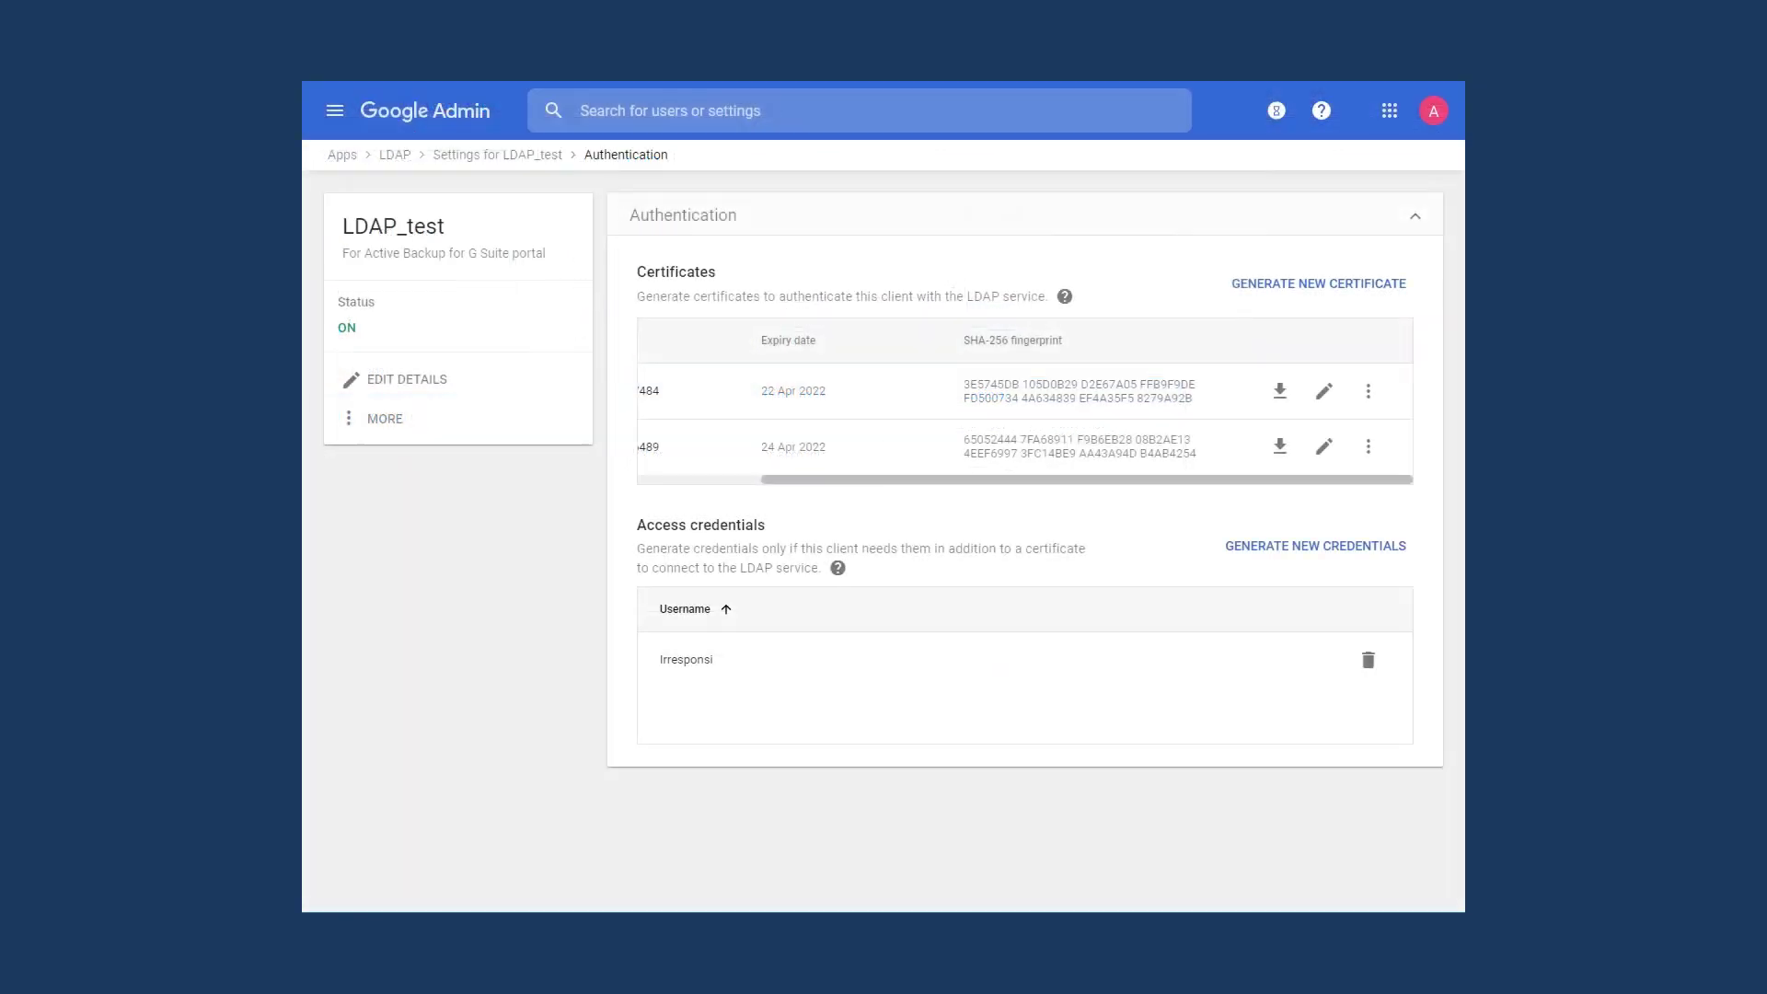
# - Generate new Google LDAP access credentials and bind to ldap.google.com with the pasted password
pyautogui.click(1315, 546)
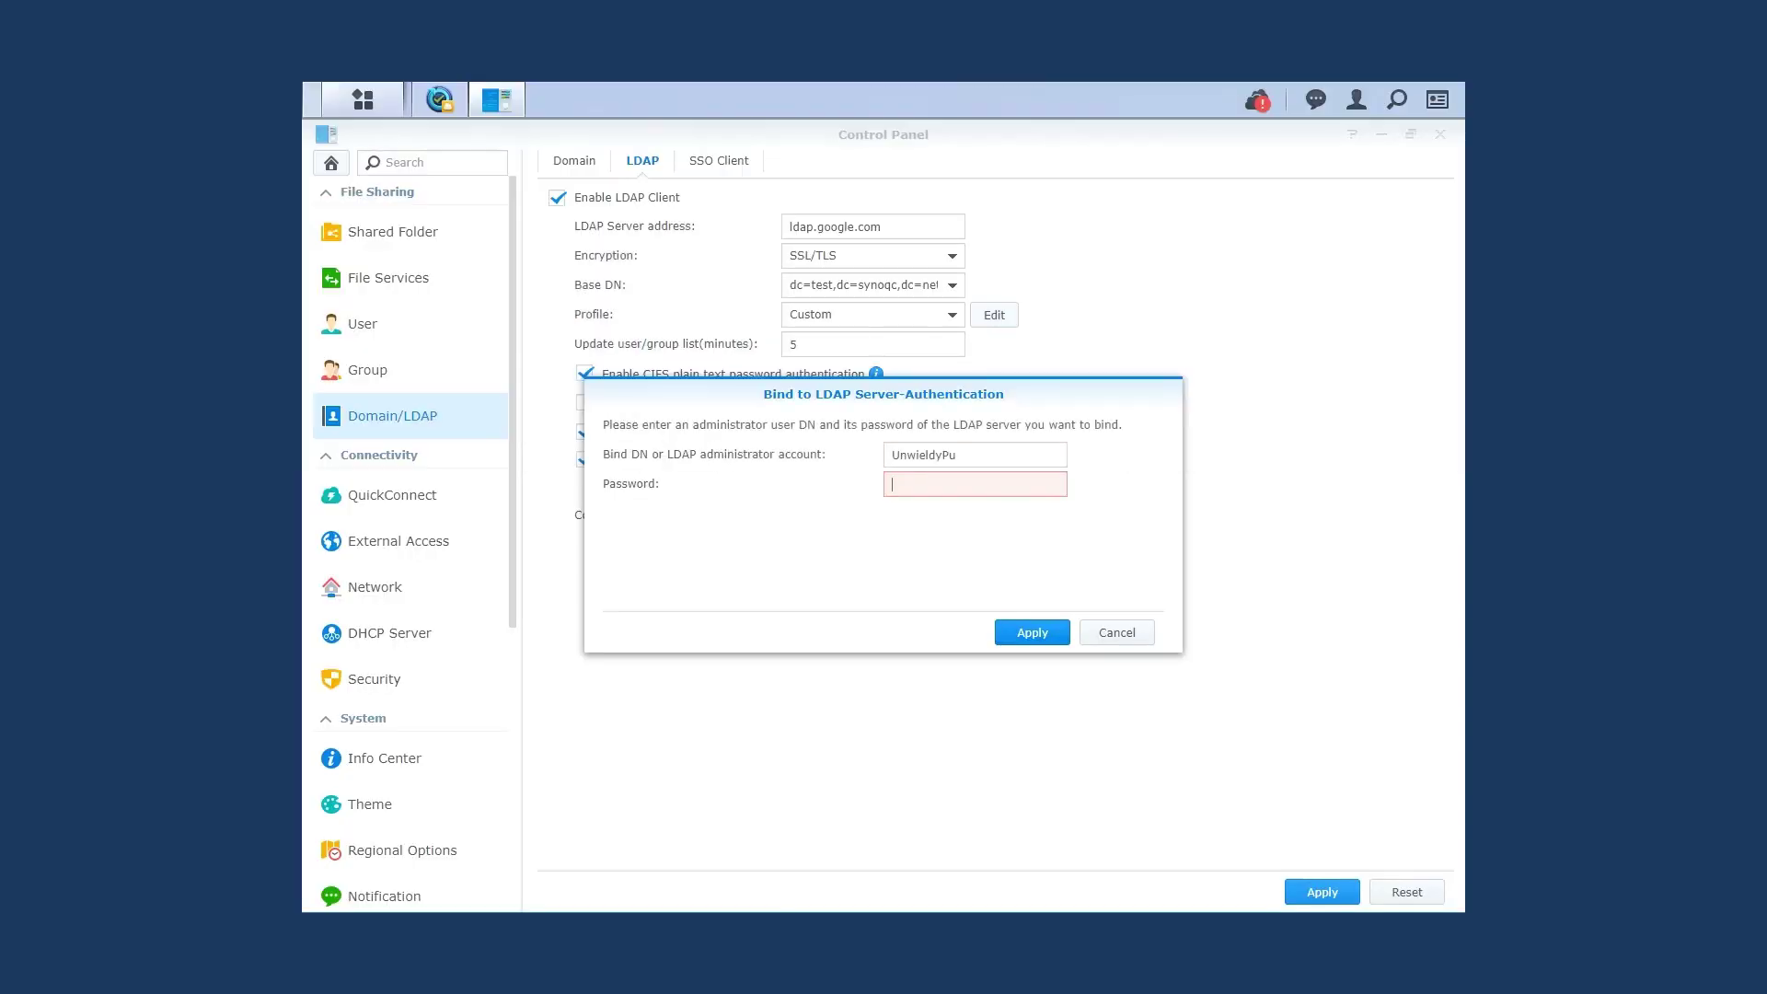
pyautogui.hotkey('ctrl', 'v')
pyautogui.press('Return')
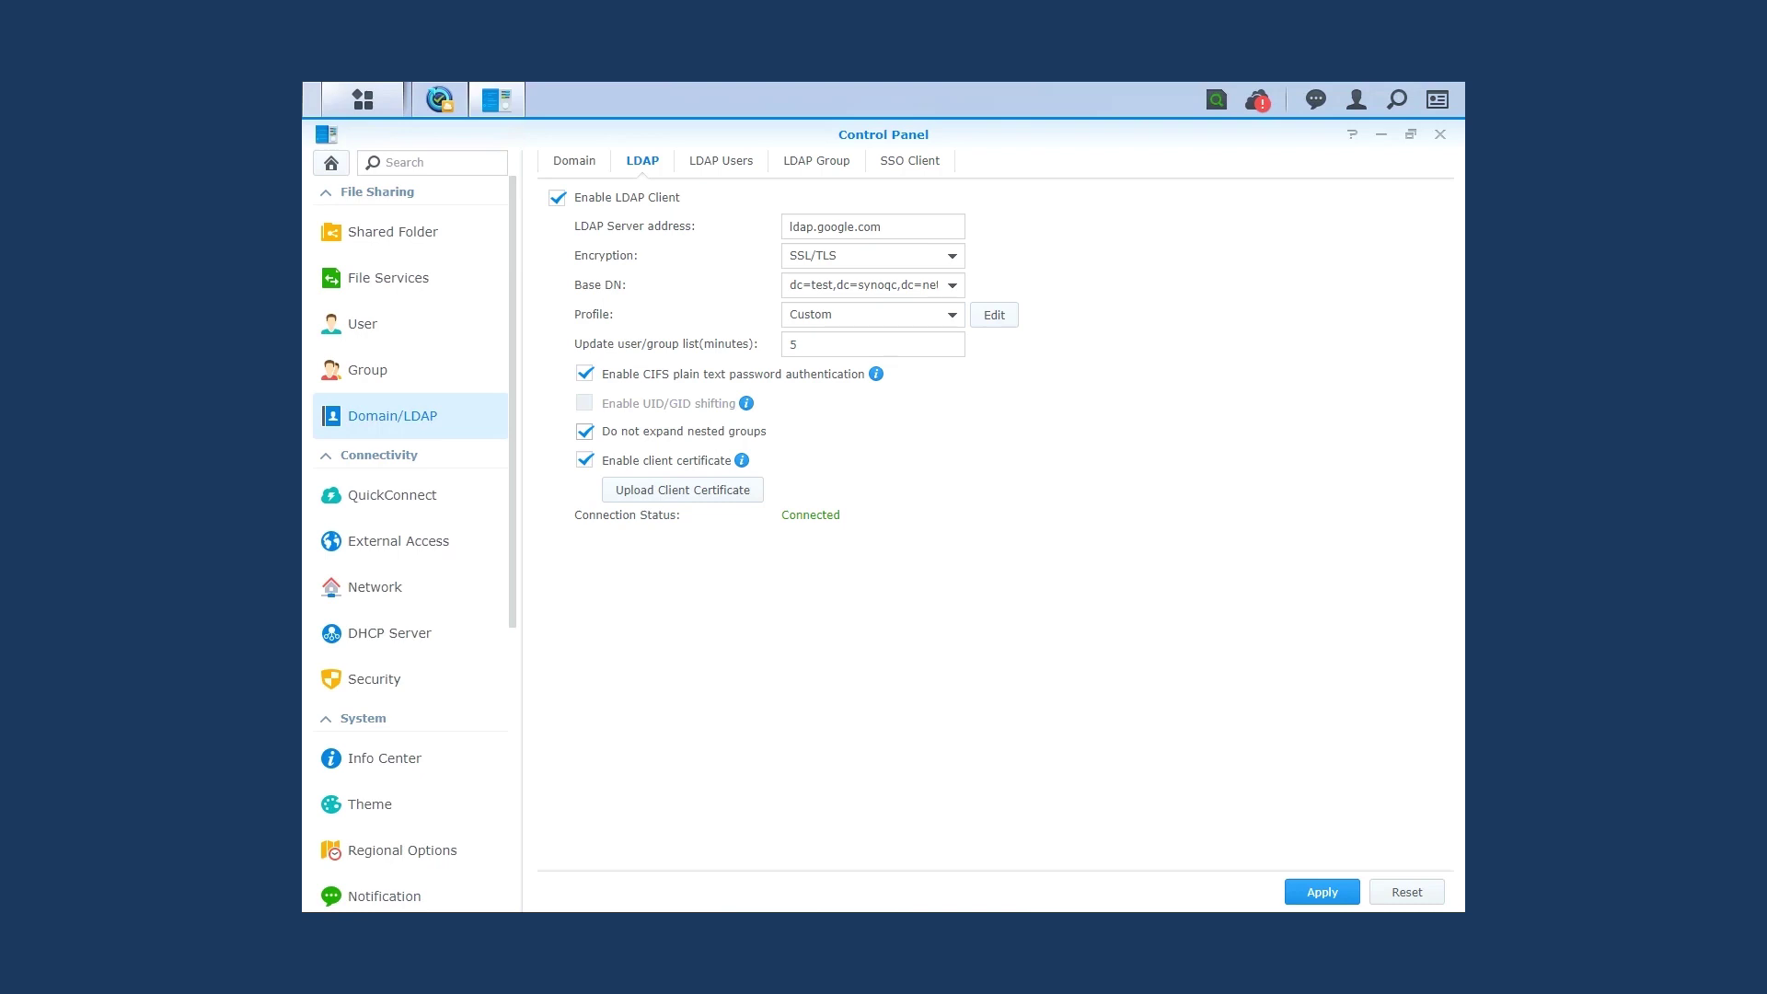
pyautogui.scroll(-5, 409, 552)
# - Allow LDAP users abg_user and abg_test in the Active Backup for G Suite Portal privileges
pyautogui.click(378, 697)
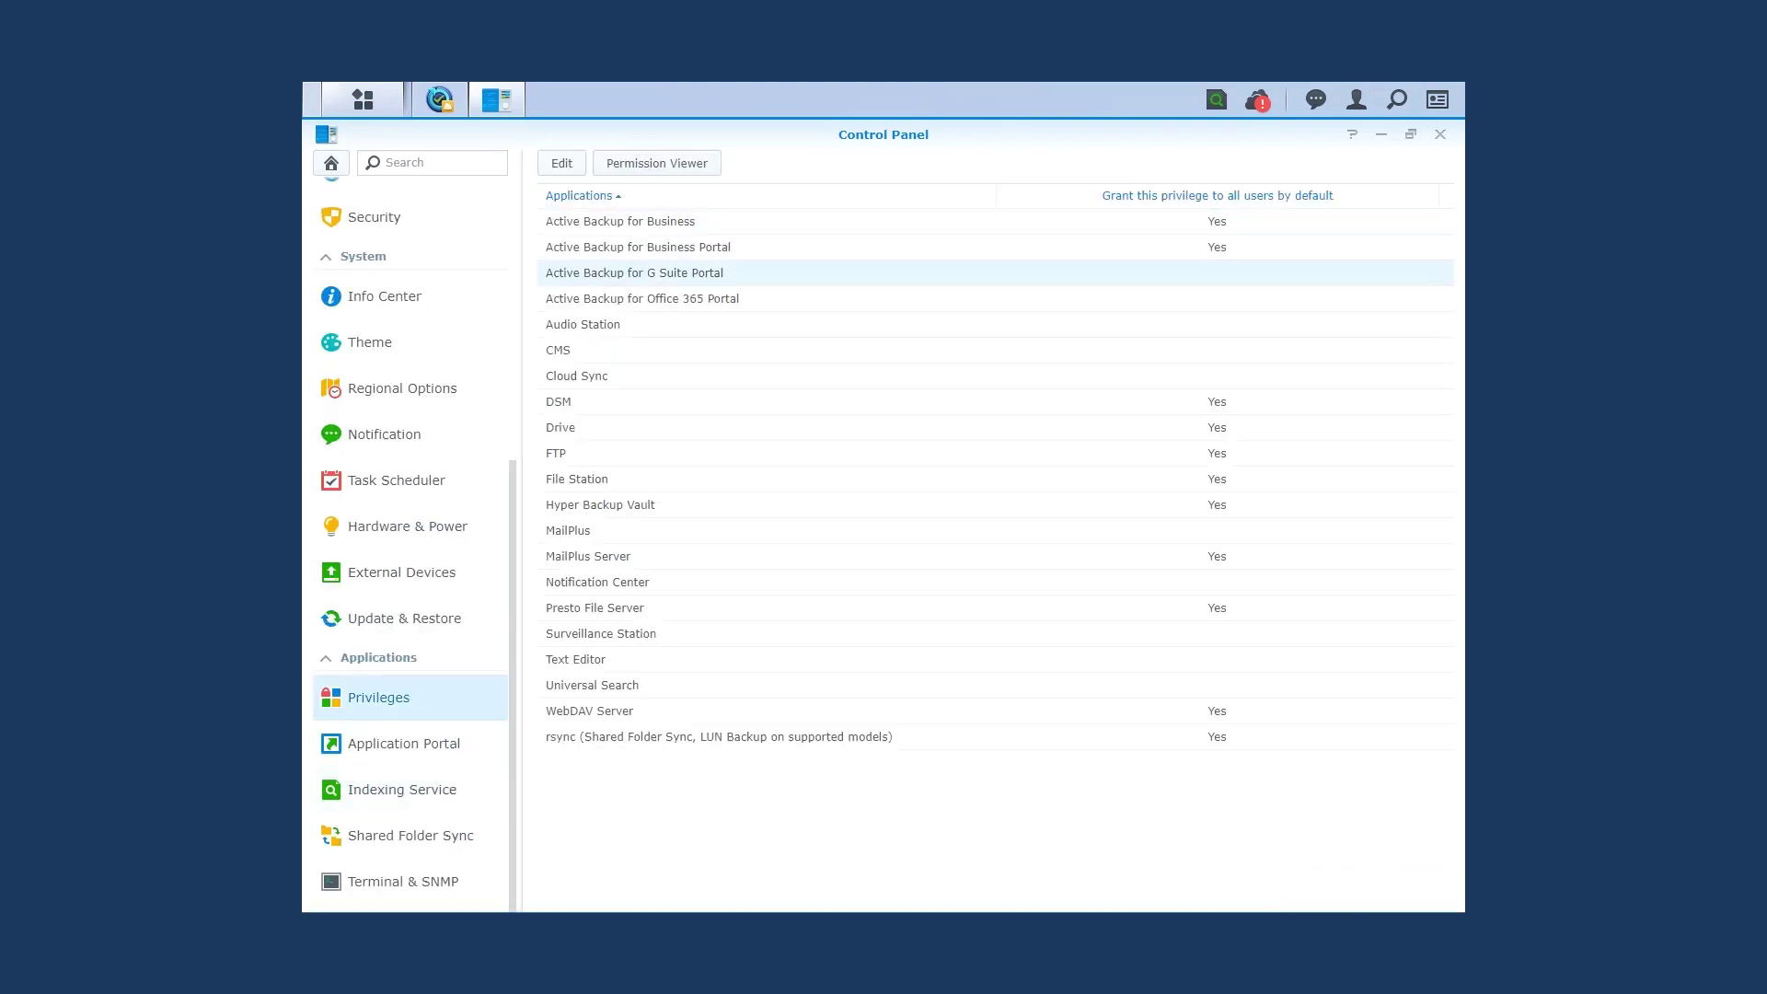
pyautogui.click(562, 164)
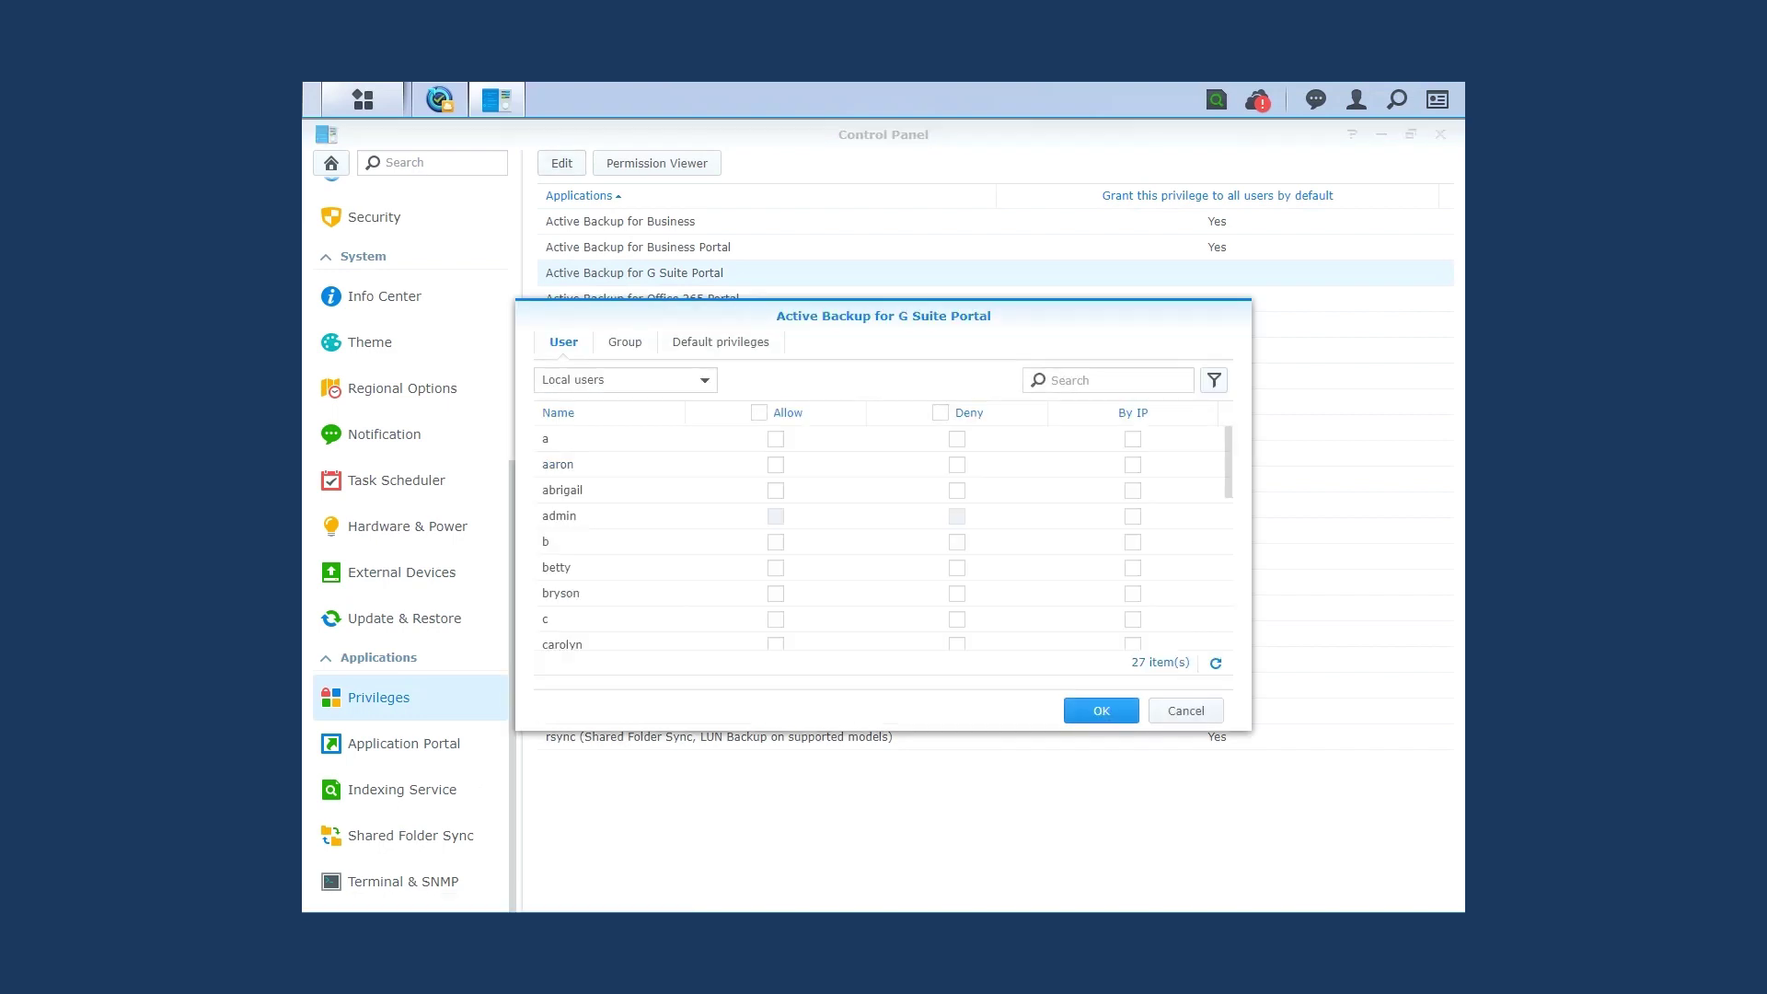
pyautogui.click(624, 380)
pyautogui.click(572, 437)
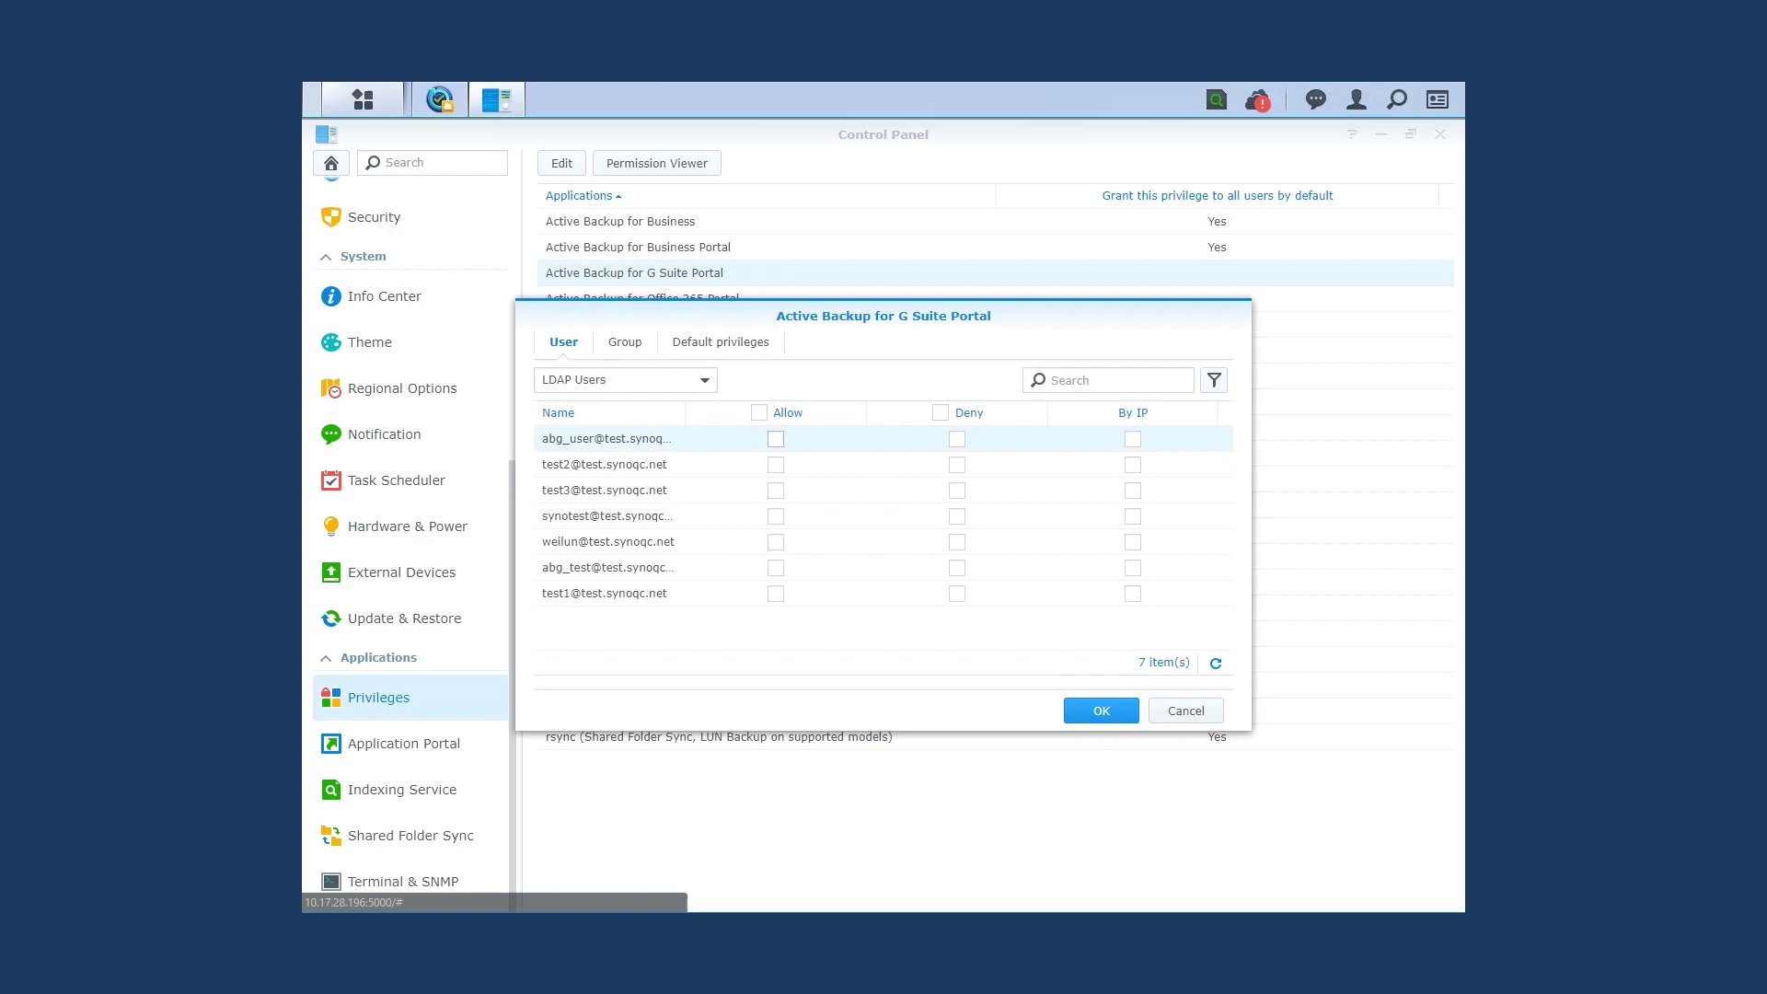
pyautogui.click(777, 439)
pyautogui.click(776, 568)
pyautogui.click(1101, 710)
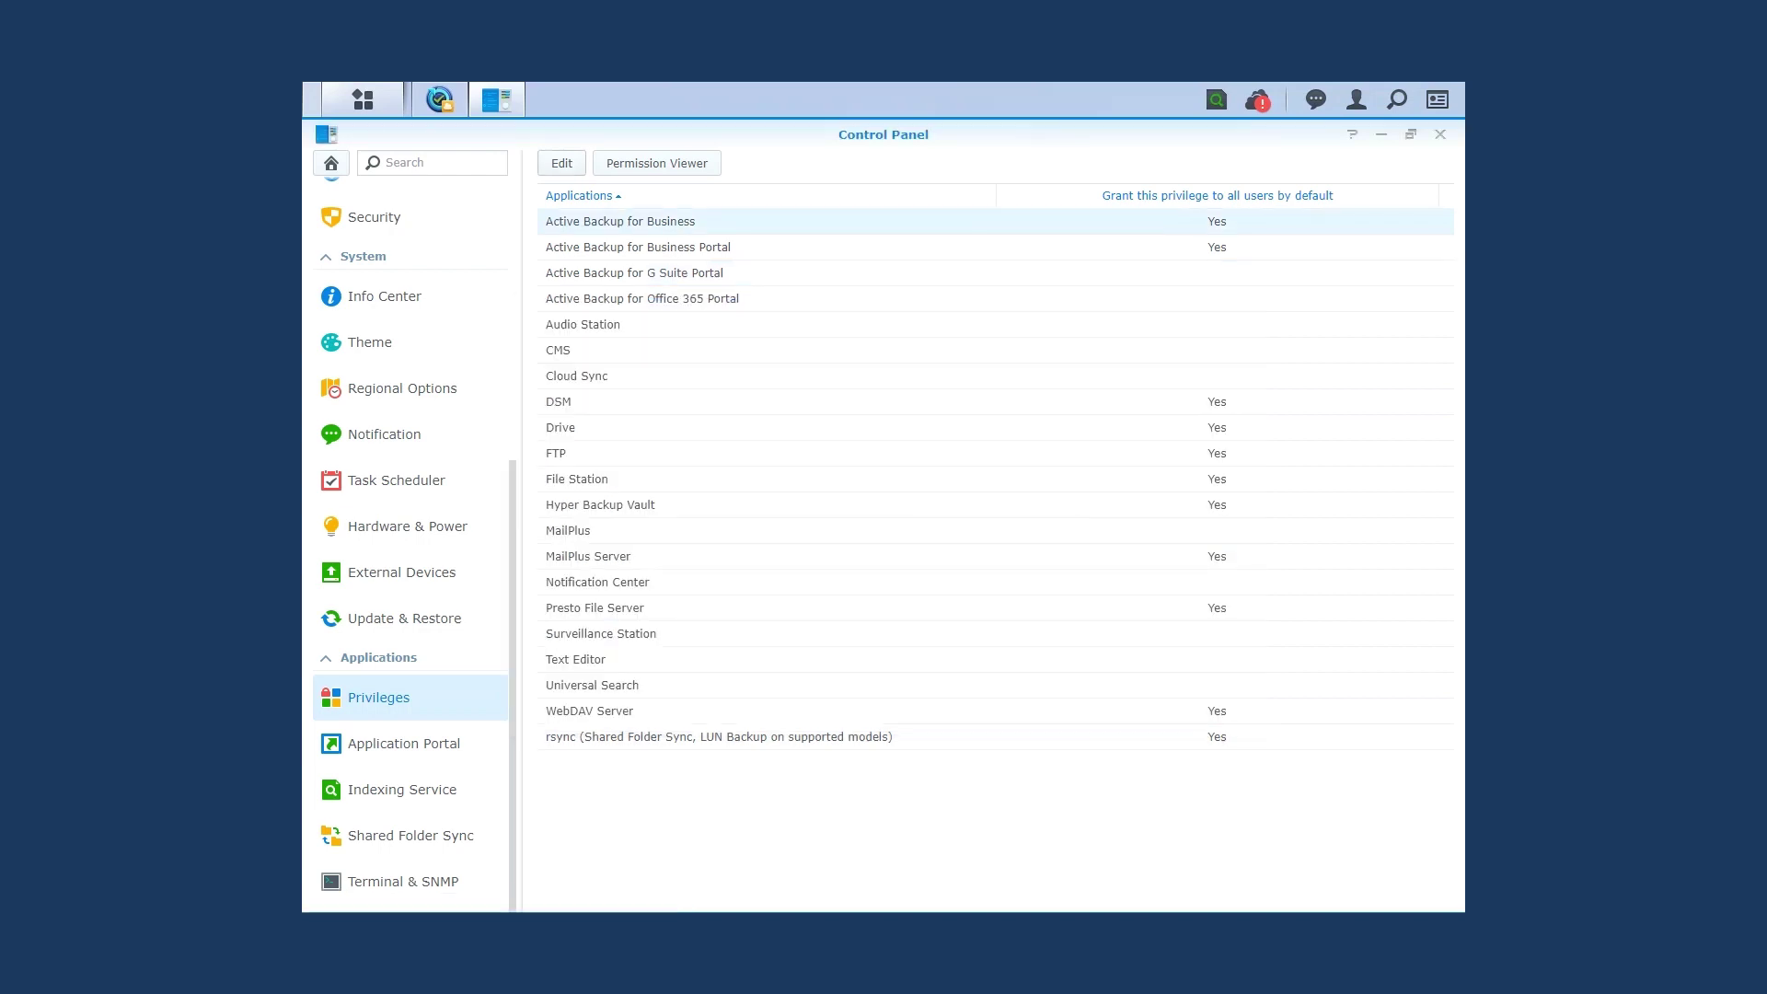
# - View the Application Access Rules for the Active Backup for G Suite Portal entry in Application Portal
pyautogui.click(403, 743)
pyautogui.click(634, 282)
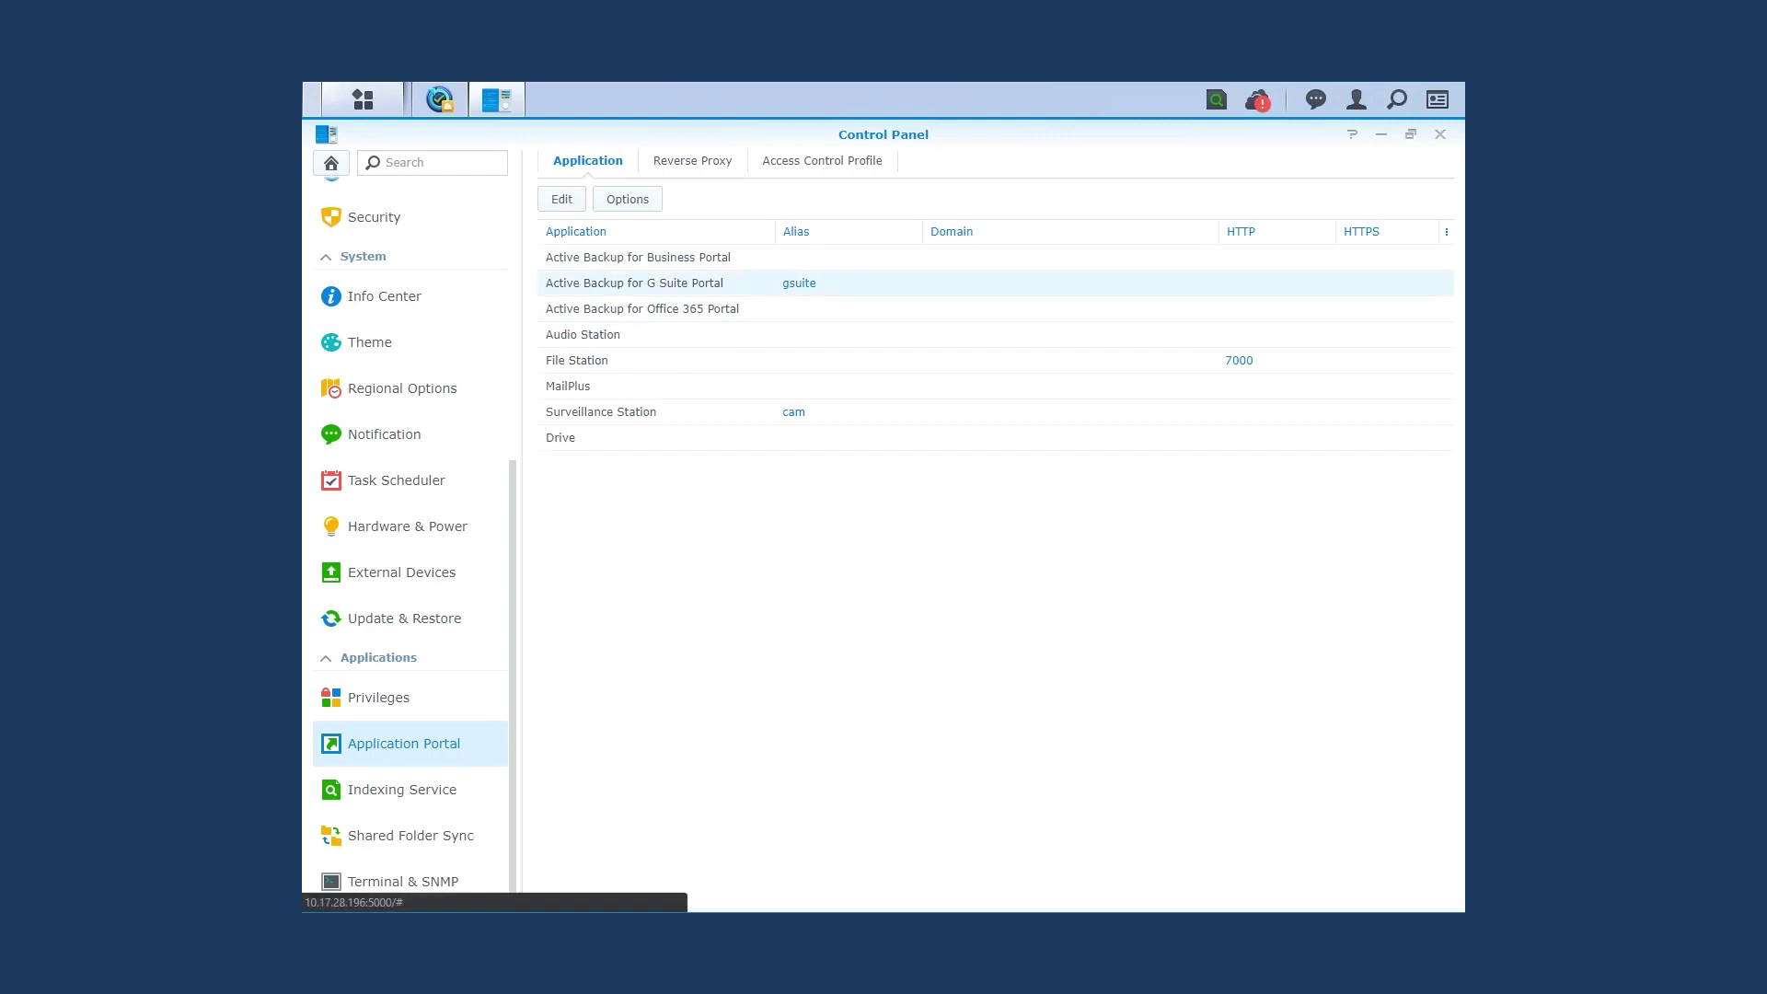
pyautogui.click(561, 199)
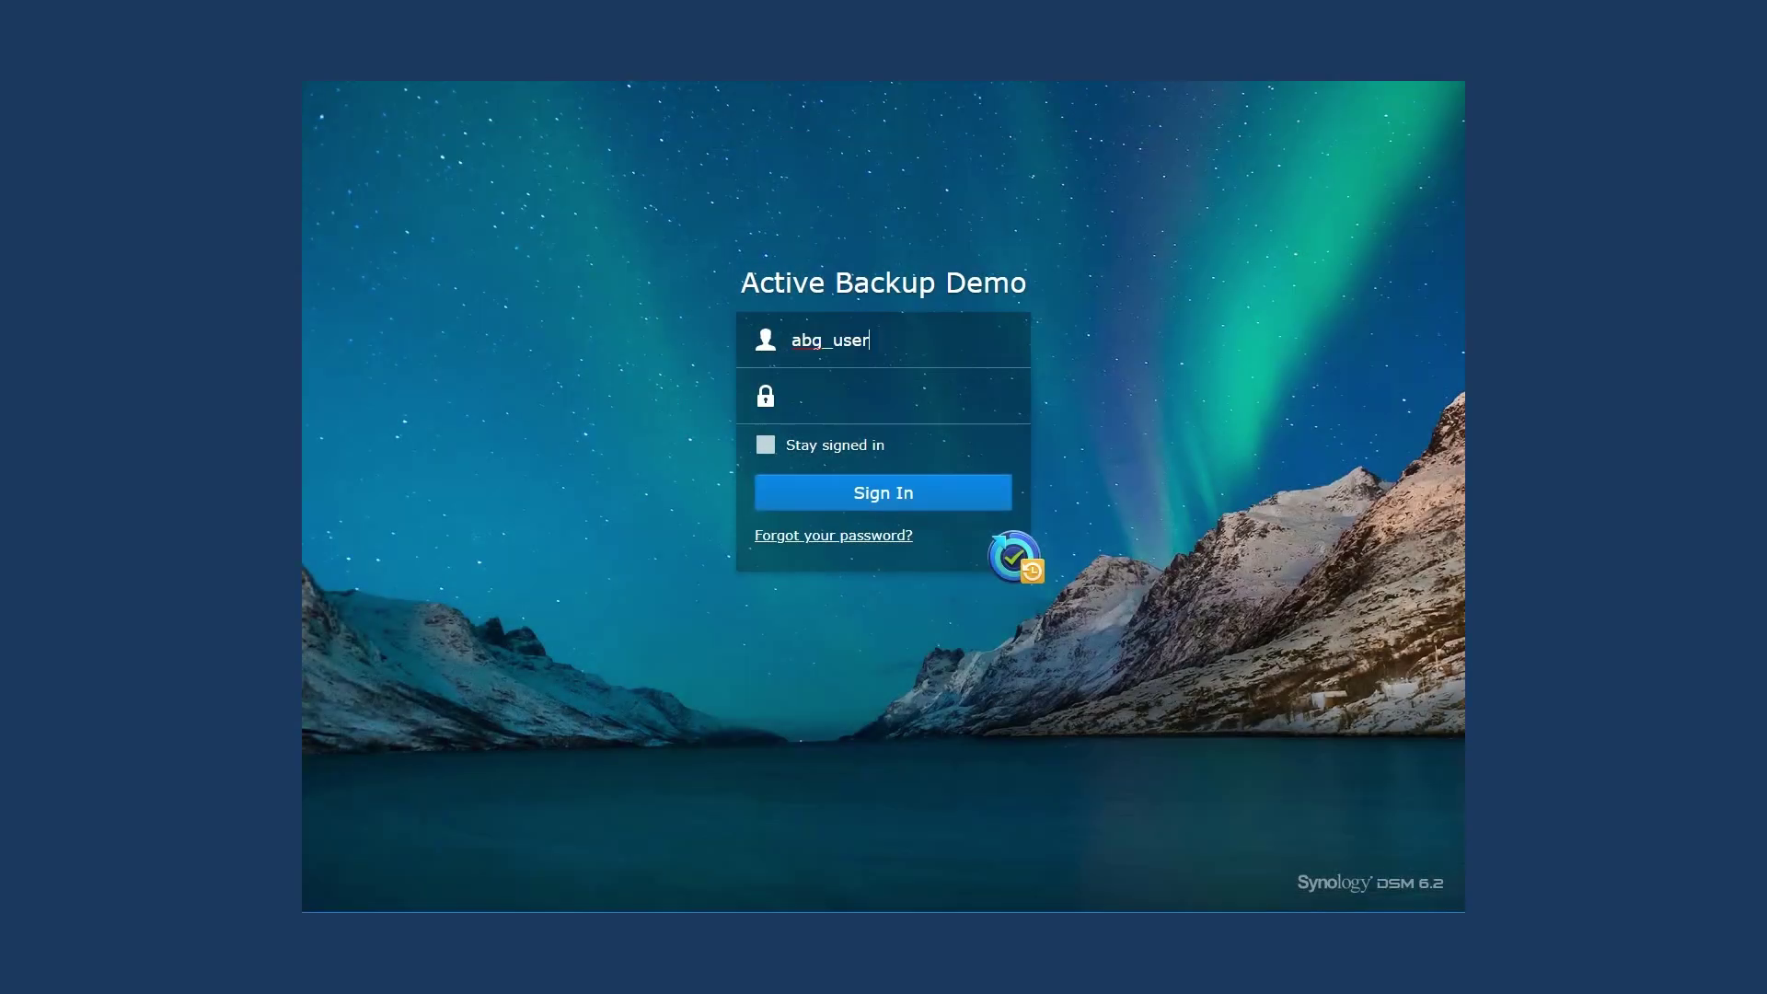
pyautogui.write('************')
# - Sign in to the portal as abg_user and check the signed-in account
pyautogui.press('Return')
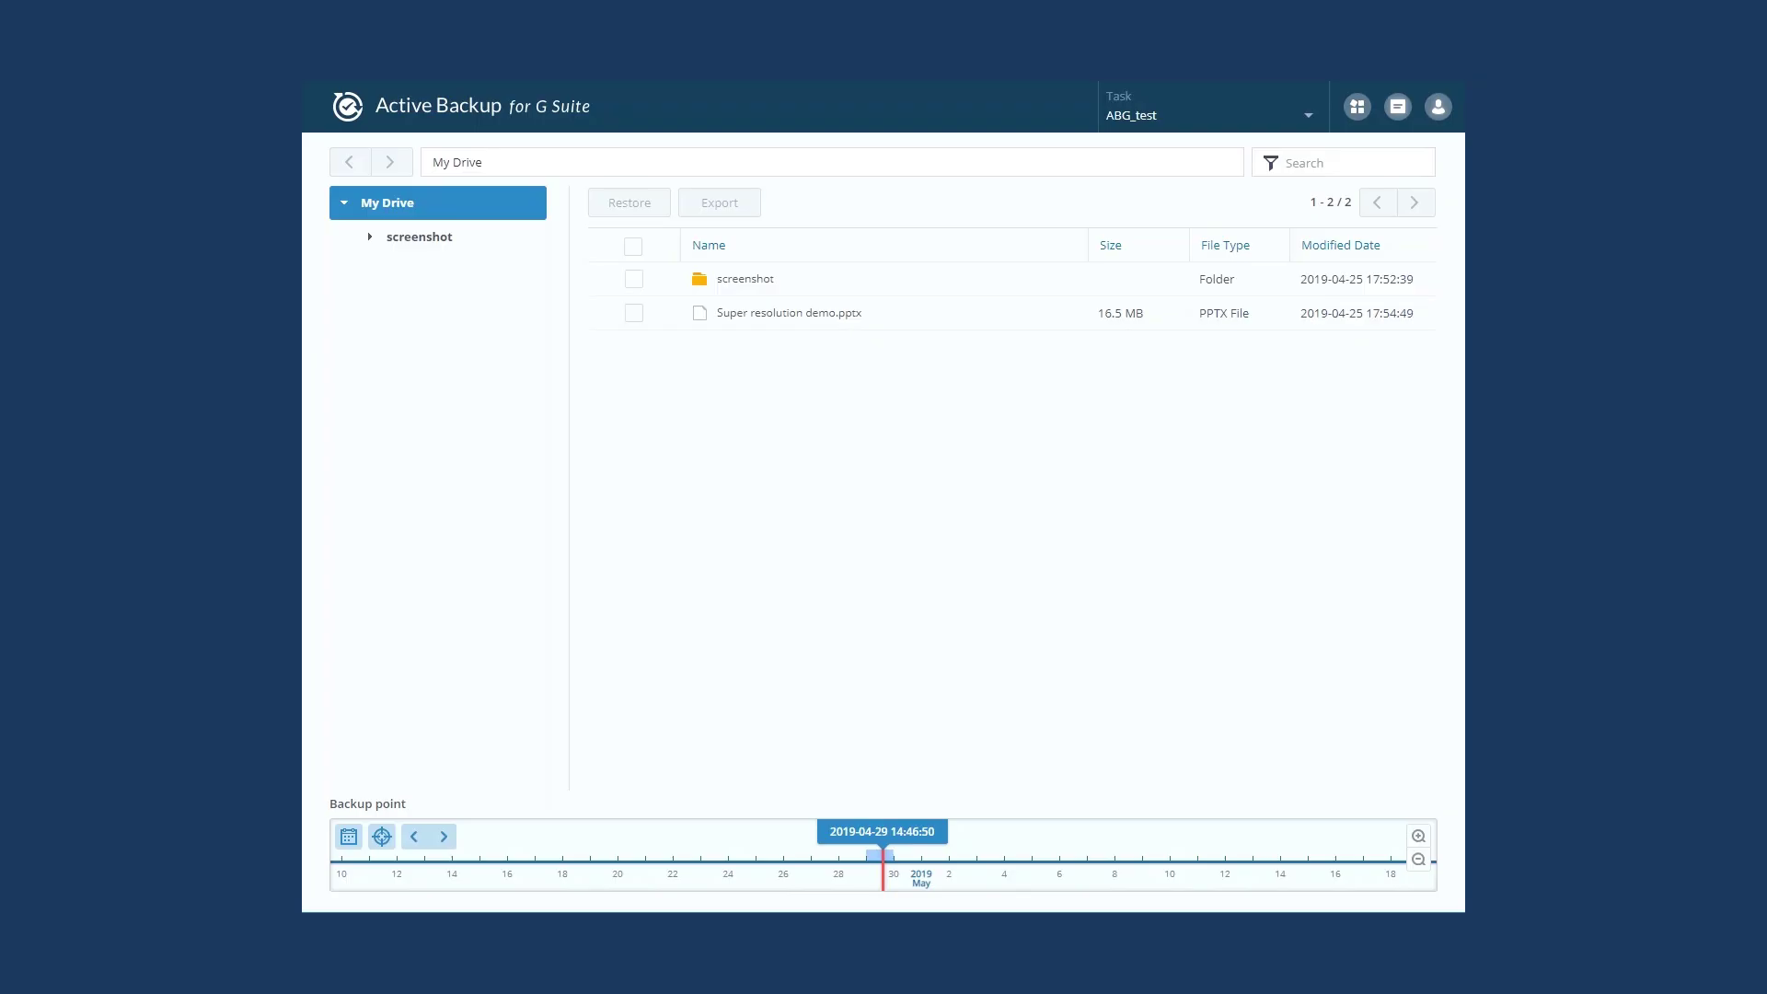
pyautogui.click(1436, 106)
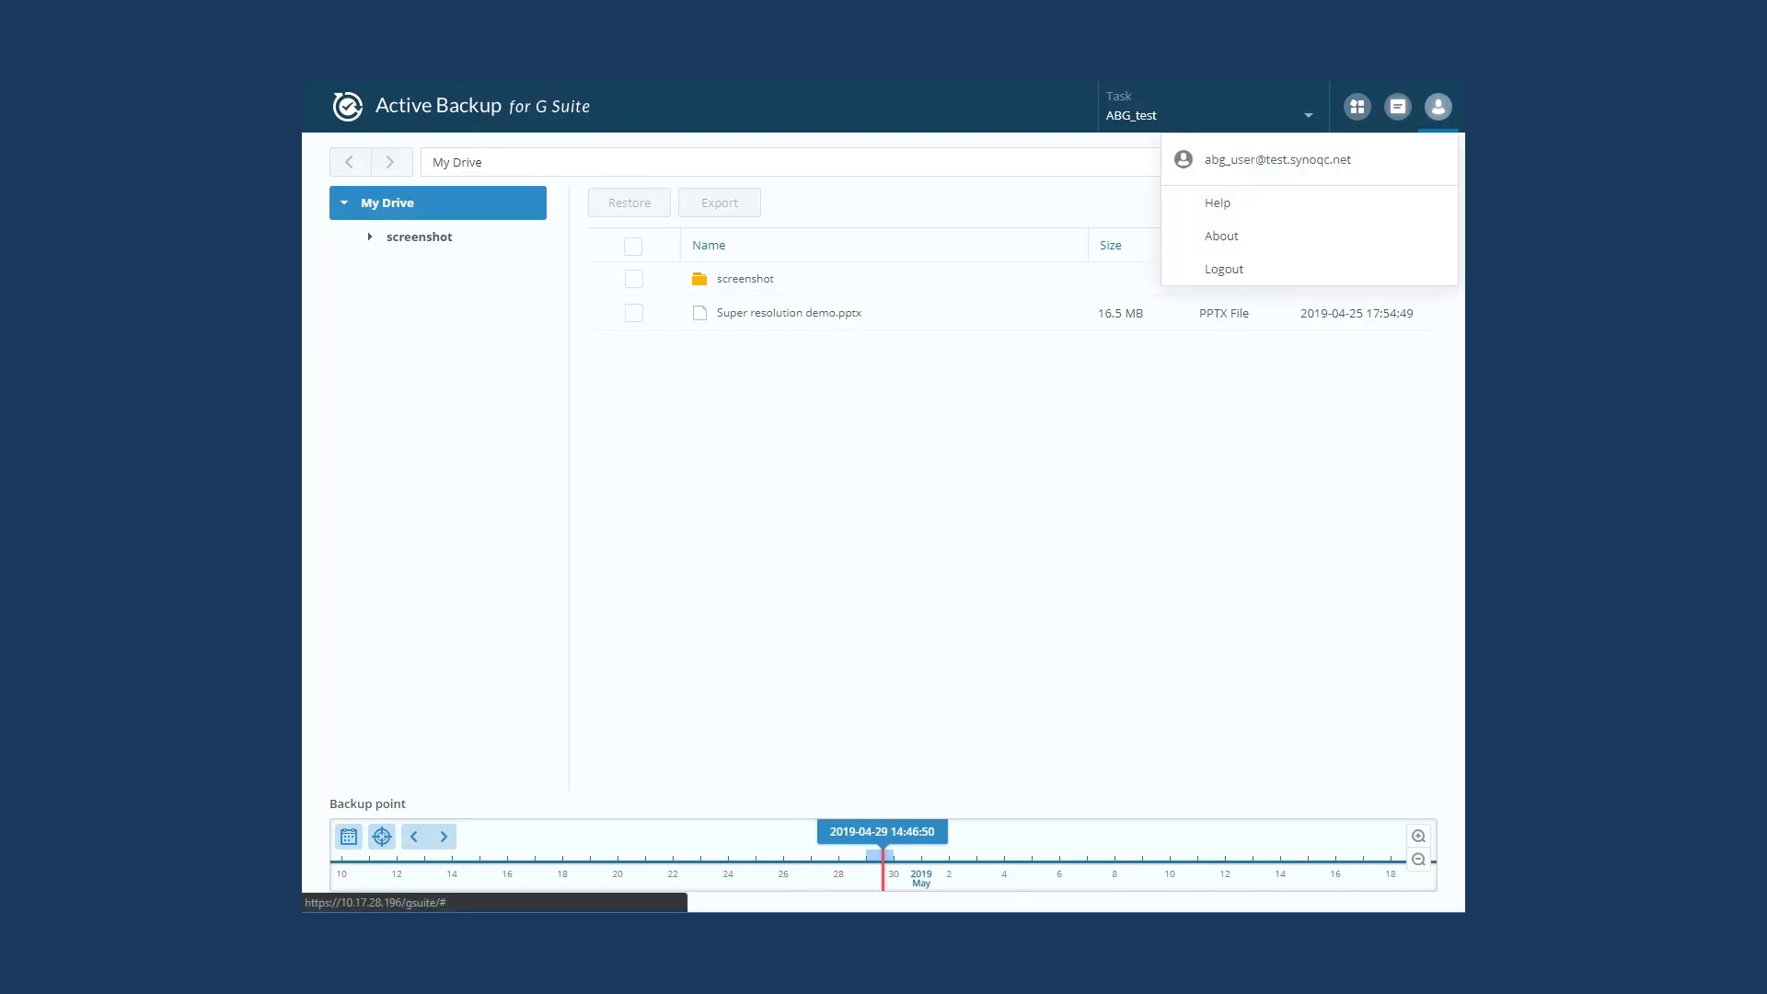